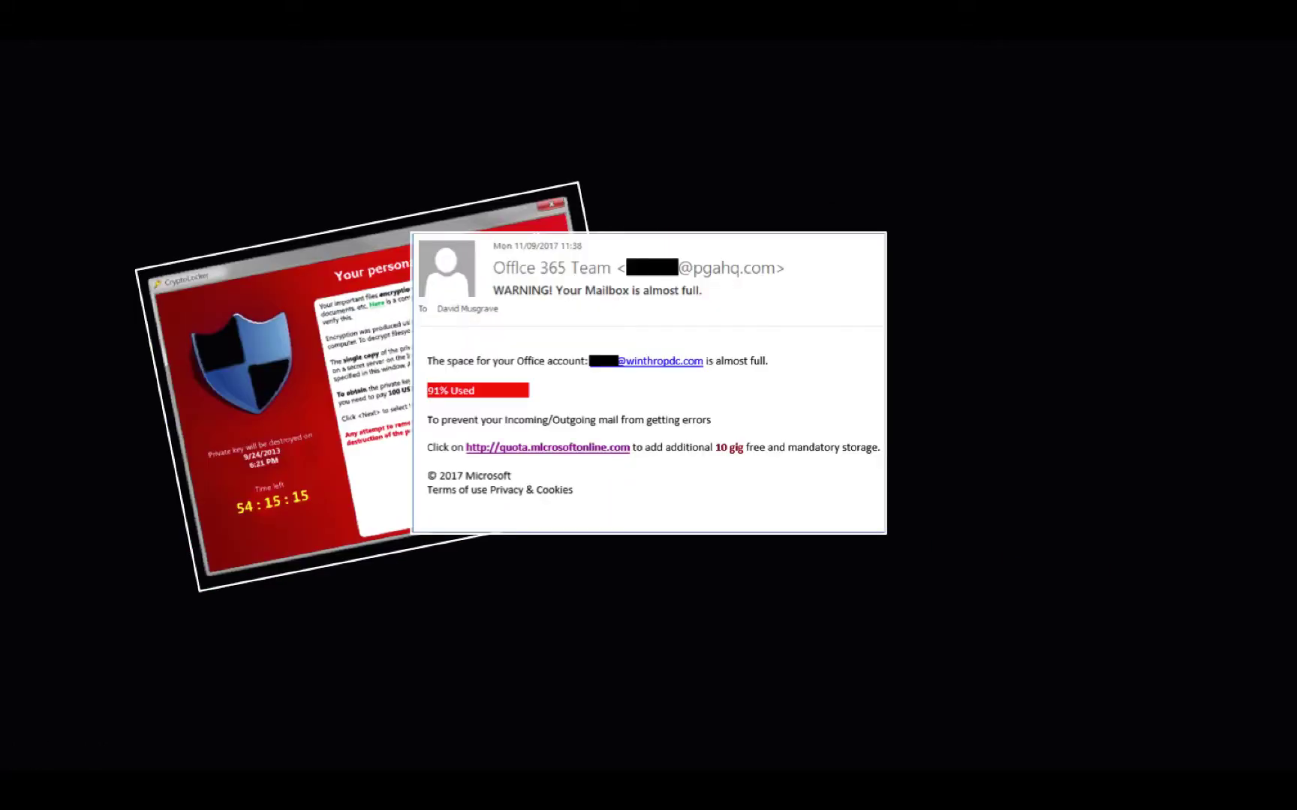
key("Right")
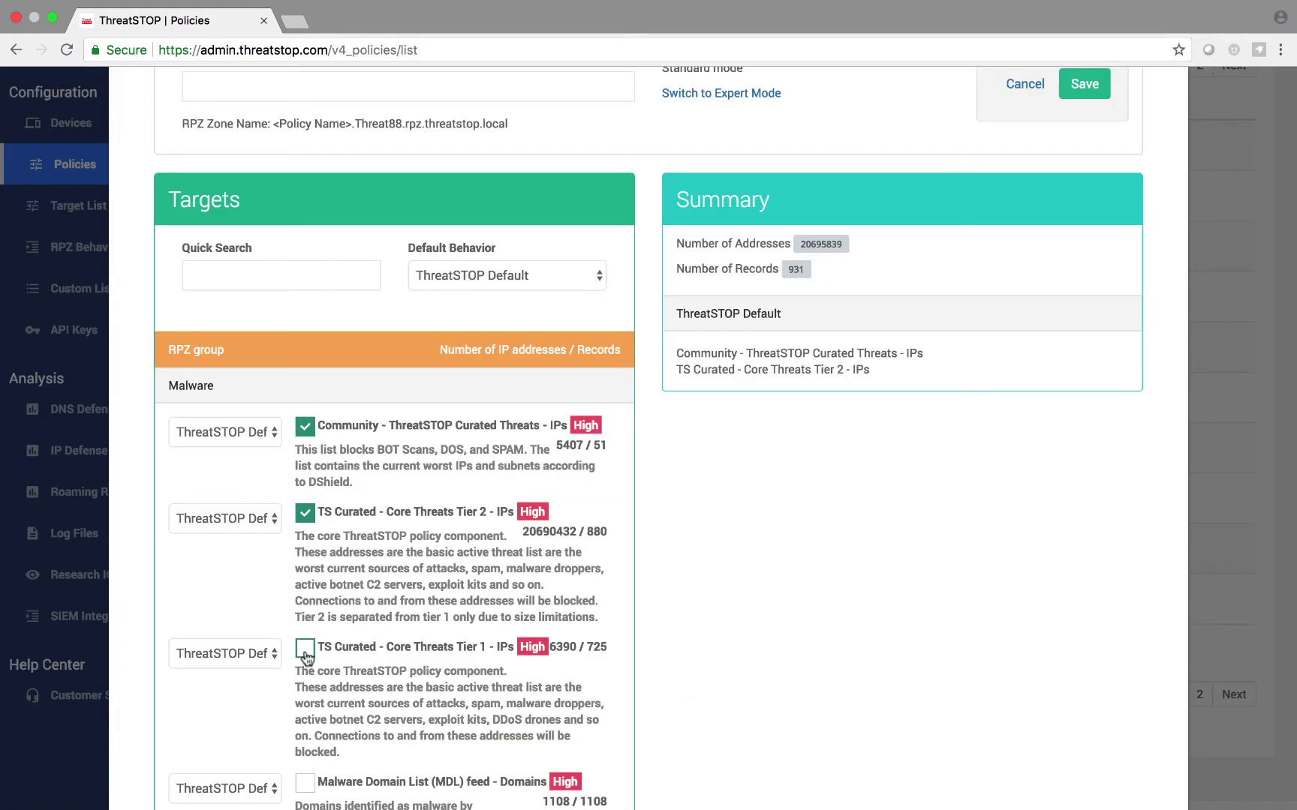
Step: Enable TS Curated - Core Threats Tier 1, review its behavior choices, and create the MainDNS device
left_click(303, 650)
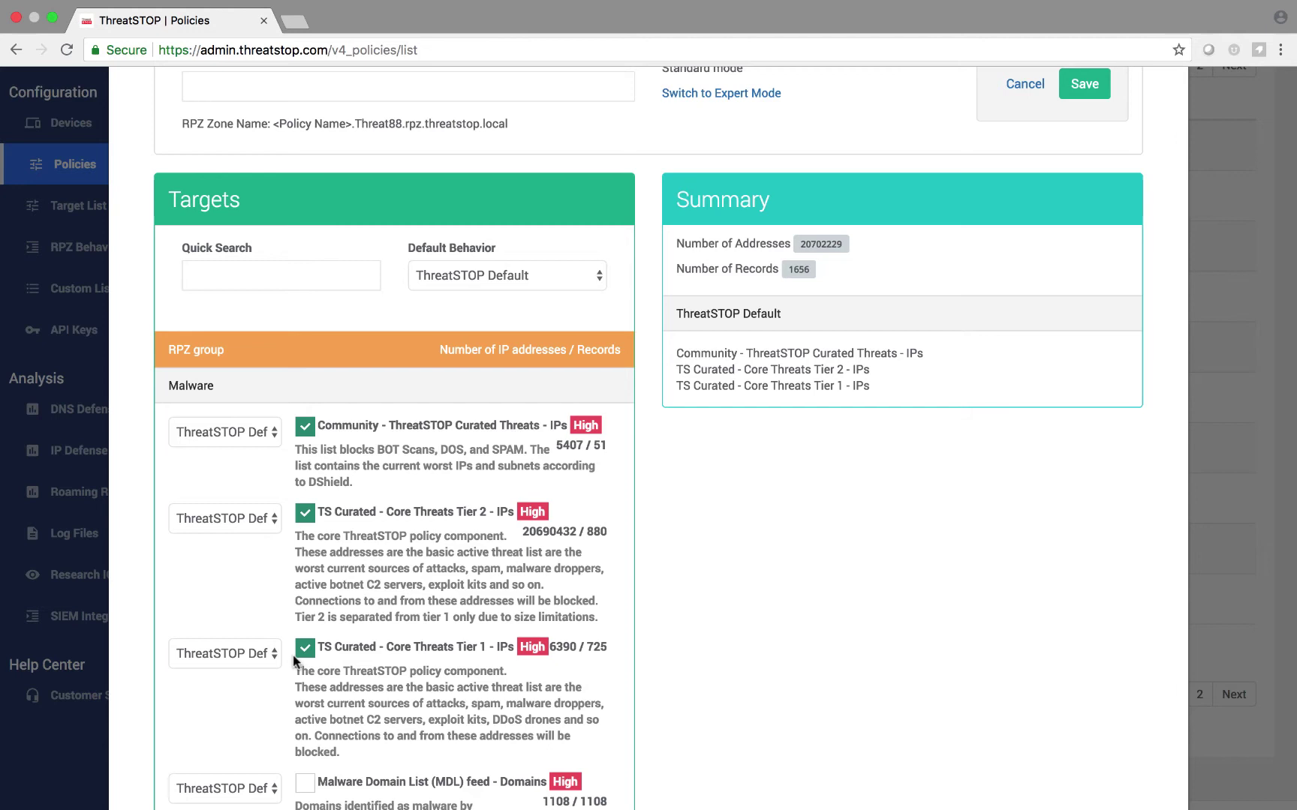
left_click(277, 656)
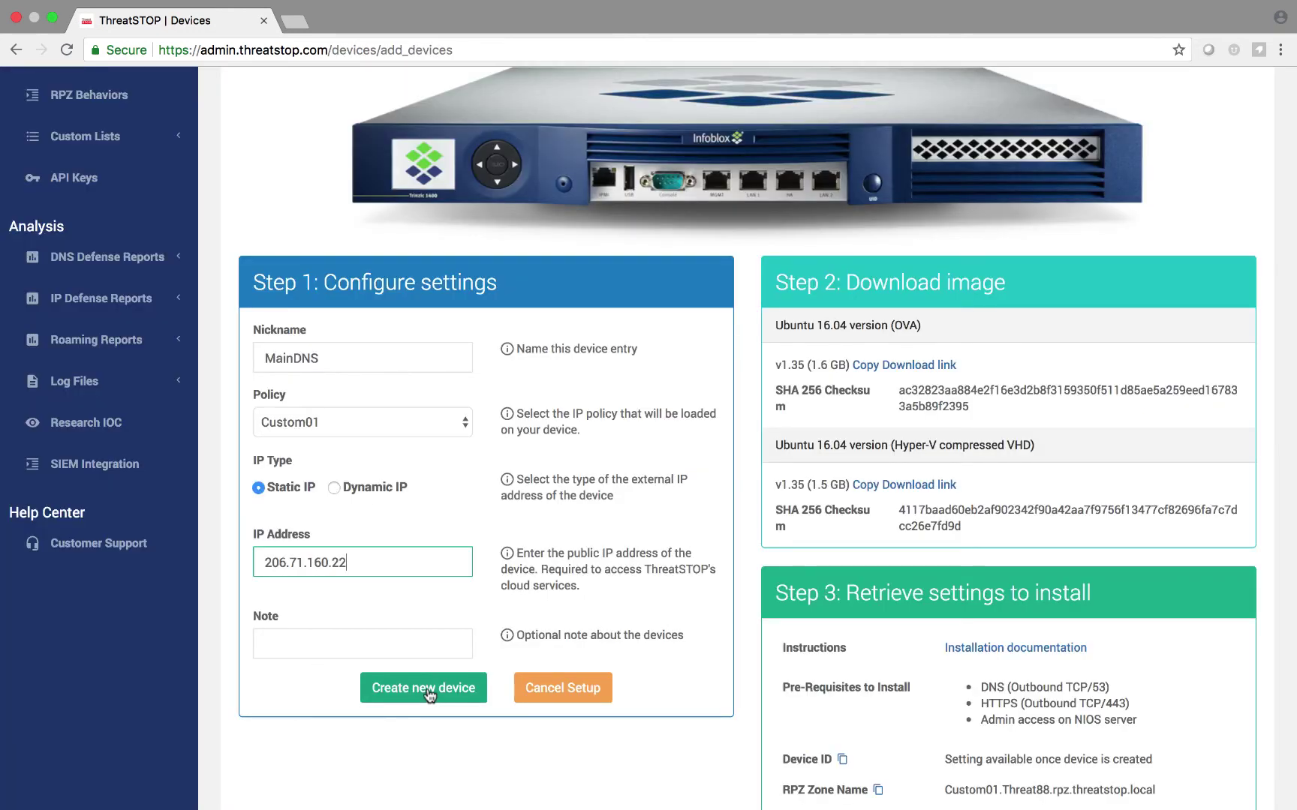
left_click(429, 692)
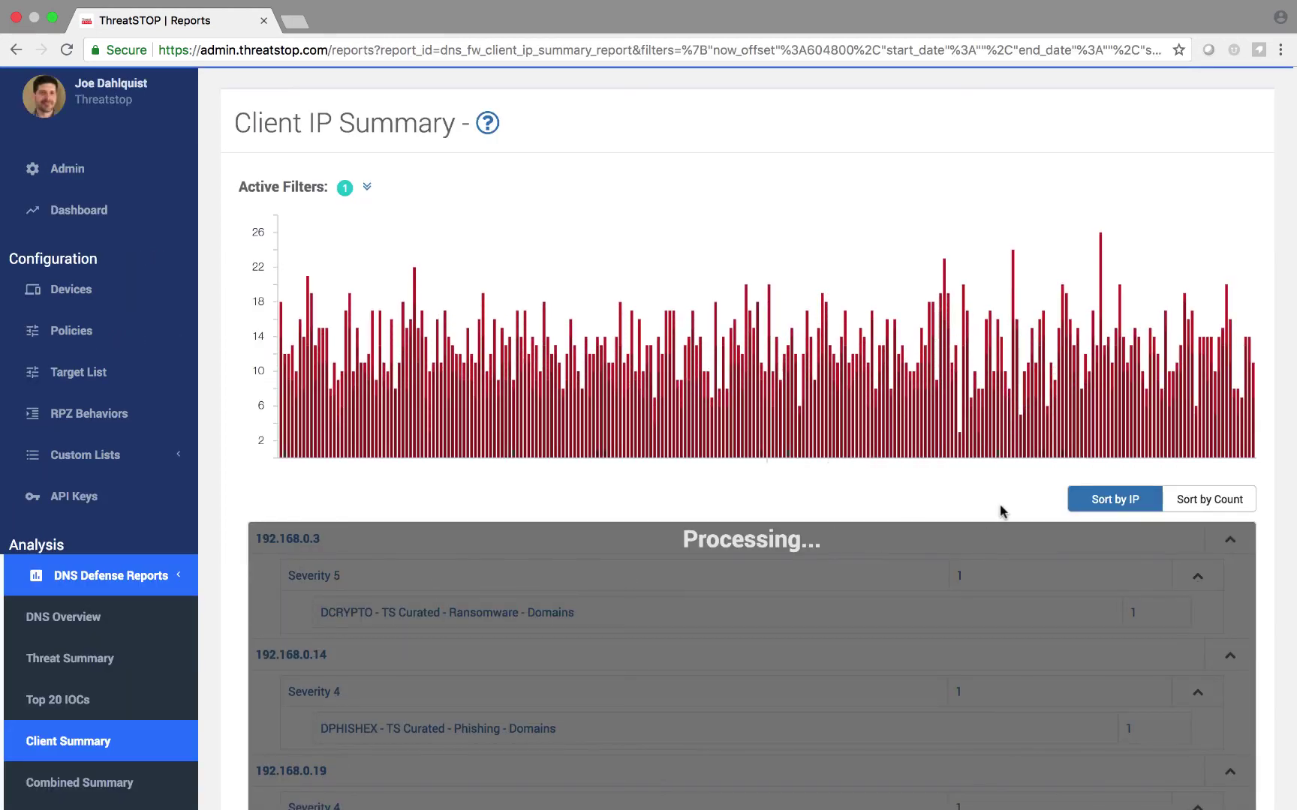
scroll(622, 486, "up", 1)
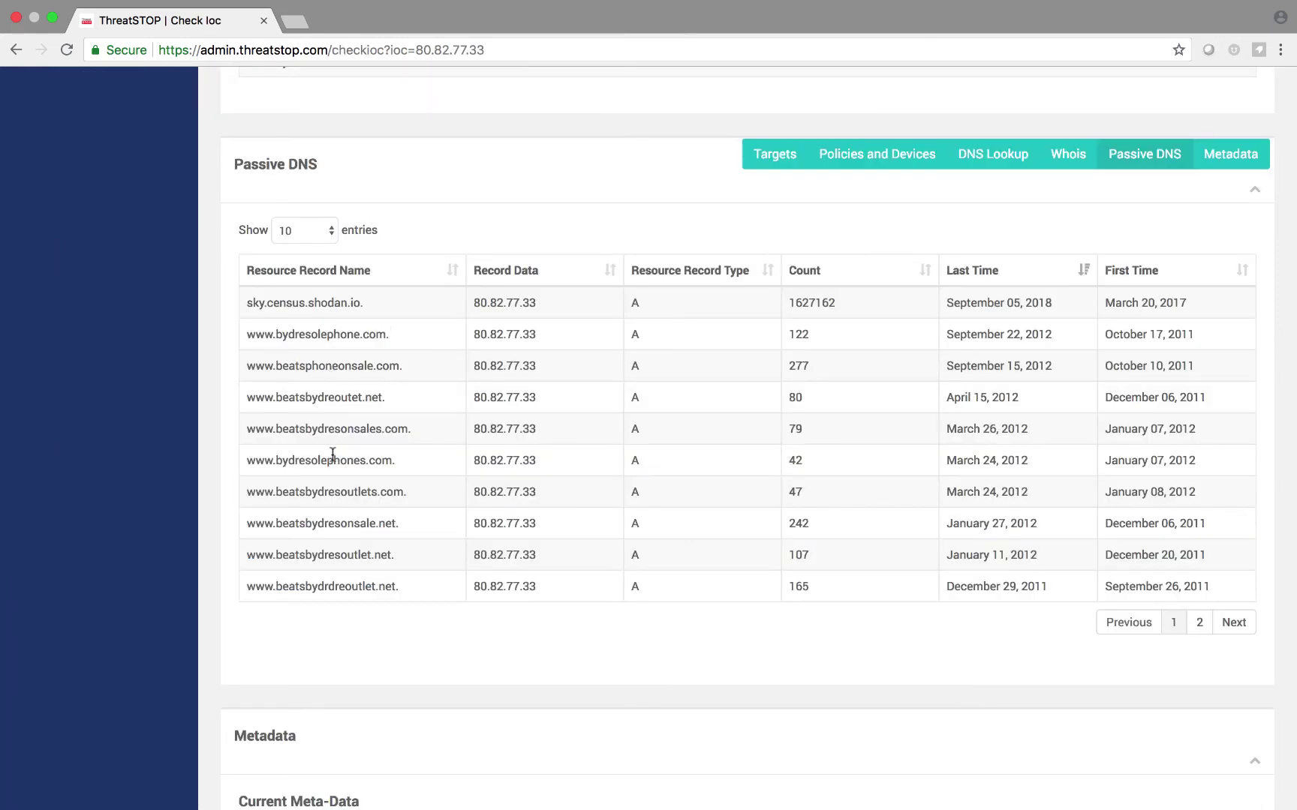
scroll(658, 537, "down", 3)
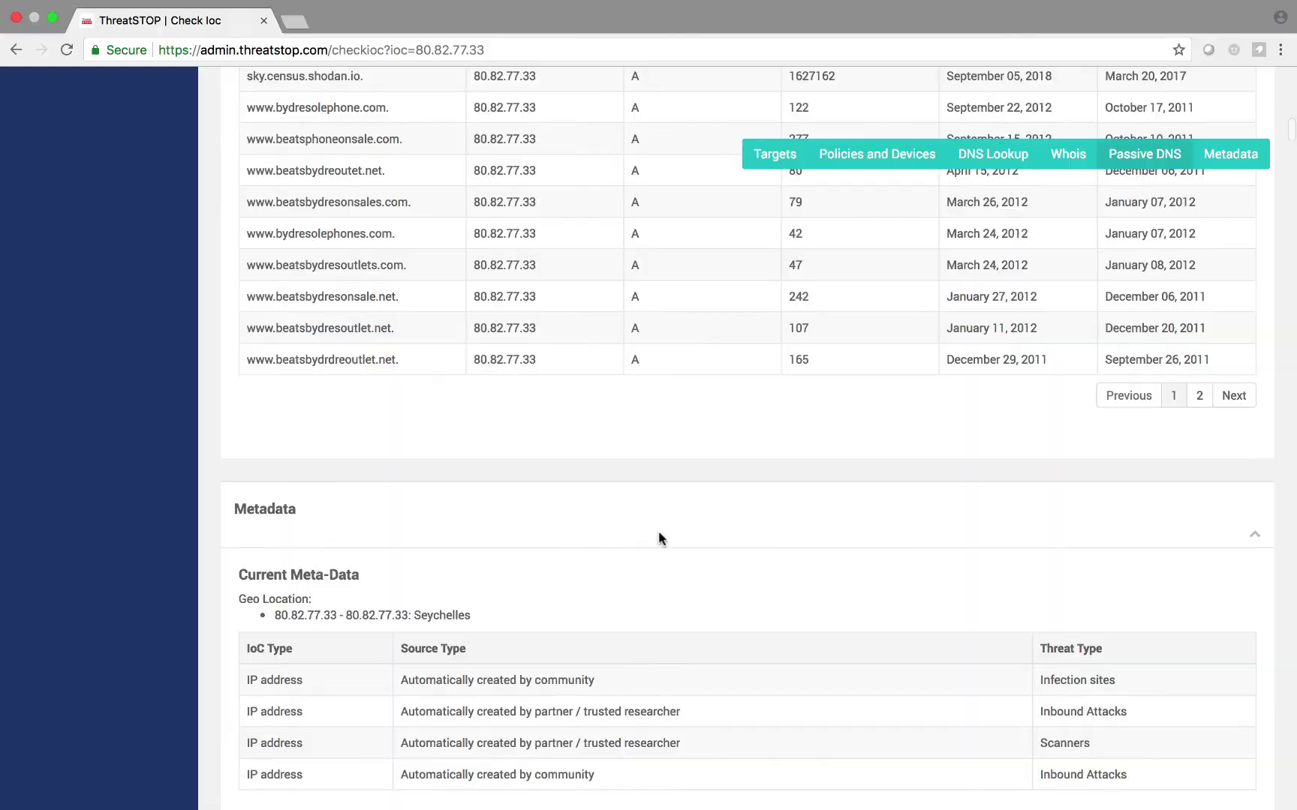